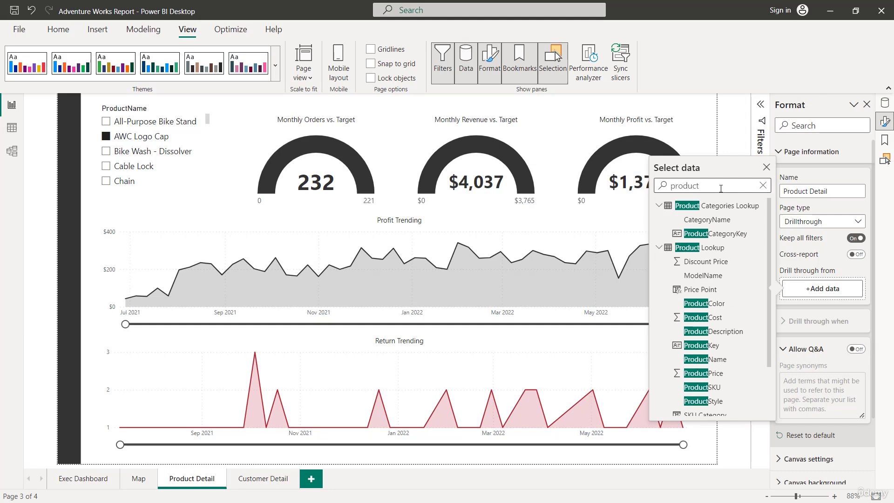
# Add ProductName as the drill-through field for the Product Detail page.
pyautogui.click(704, 359)
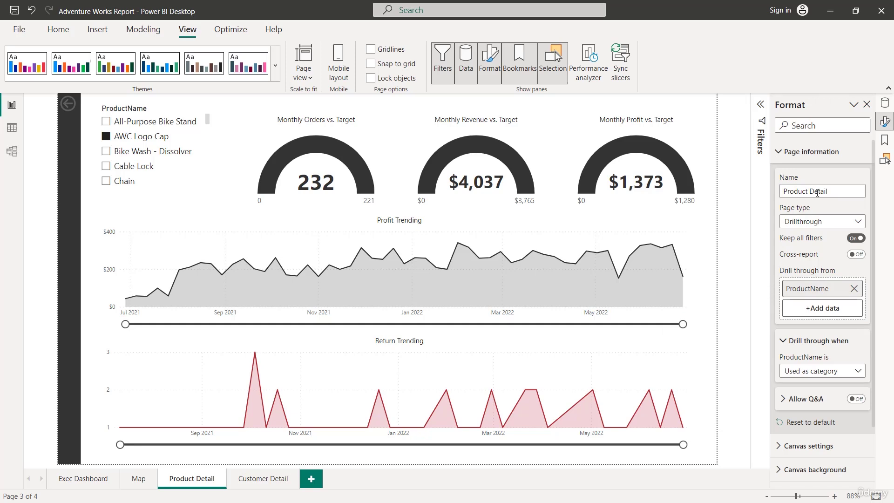
pyautogui.click(787, 152)
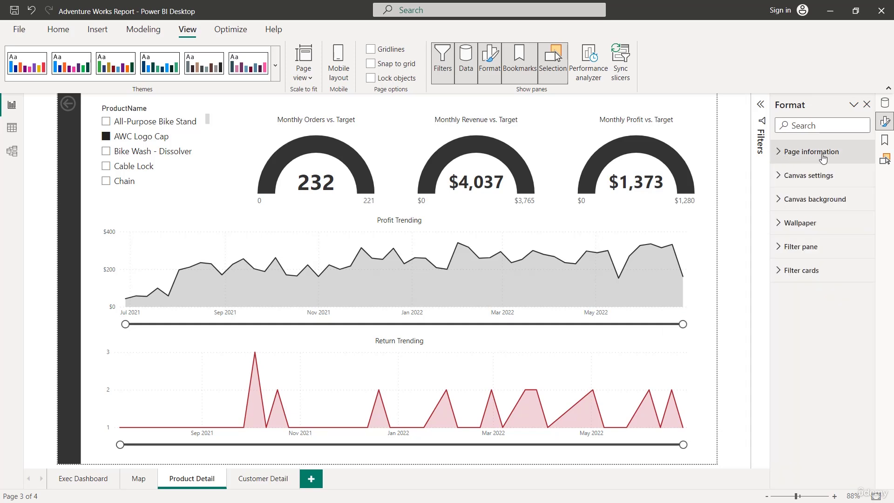
# Delete the automatic back button and the ProductName slicer from the Product Detail page.
pyautogui.click(85, 115)
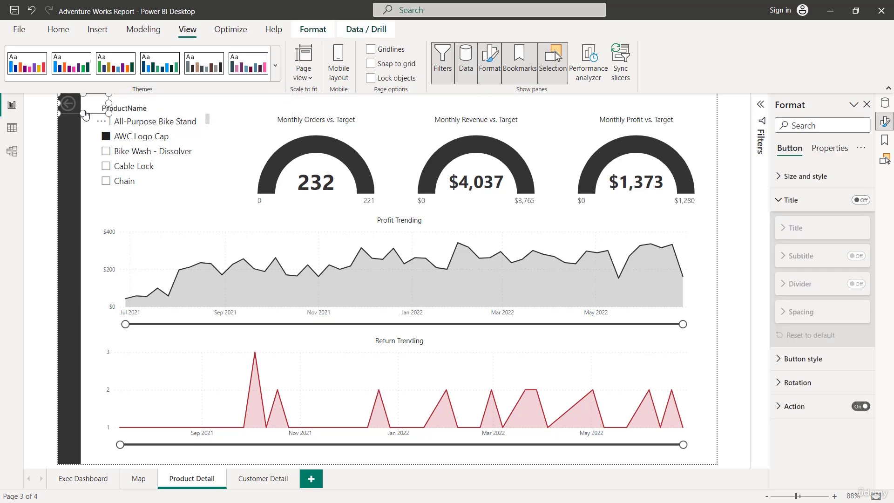
pyautogui.press('Delete')
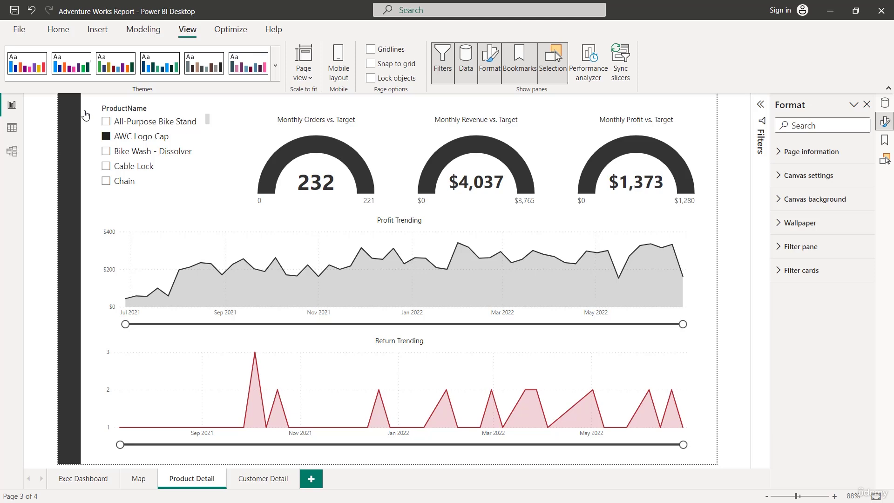
pyautogui.click(167, 110)
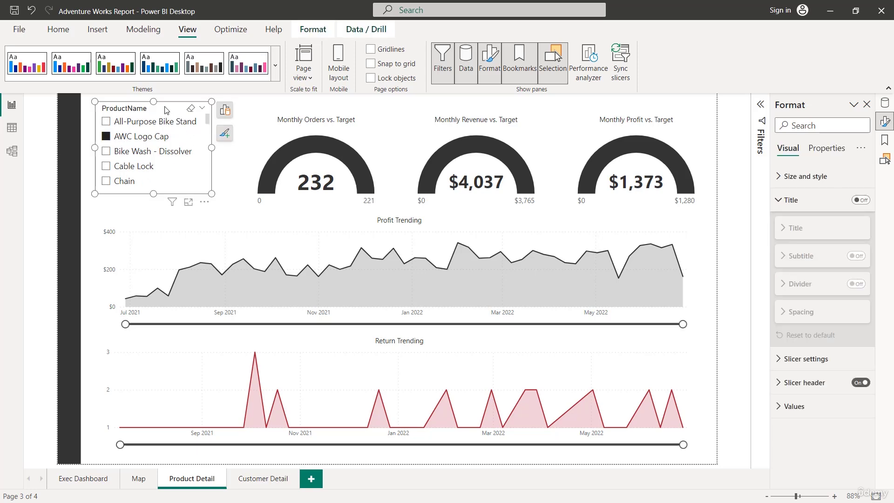
pyautogui.press('Delete')
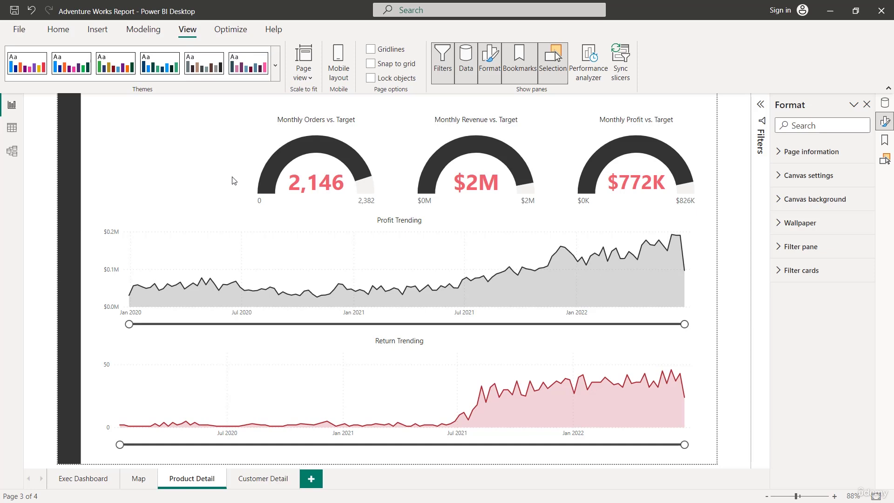
# Drill through to Product Detail from Water Bottle - 30 oz. in the Exec Dashboard's Top 10 Products table.
pyautogui.click(82, 480)
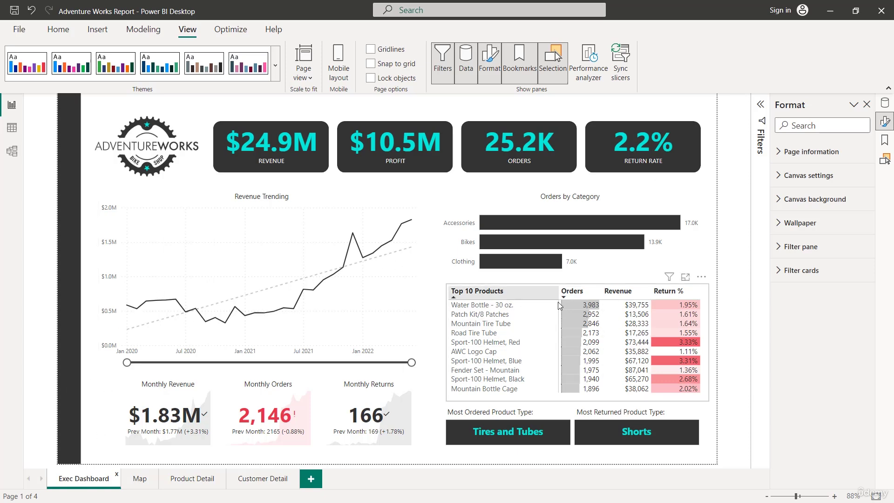
pyautogui.rightClick(471, 309)
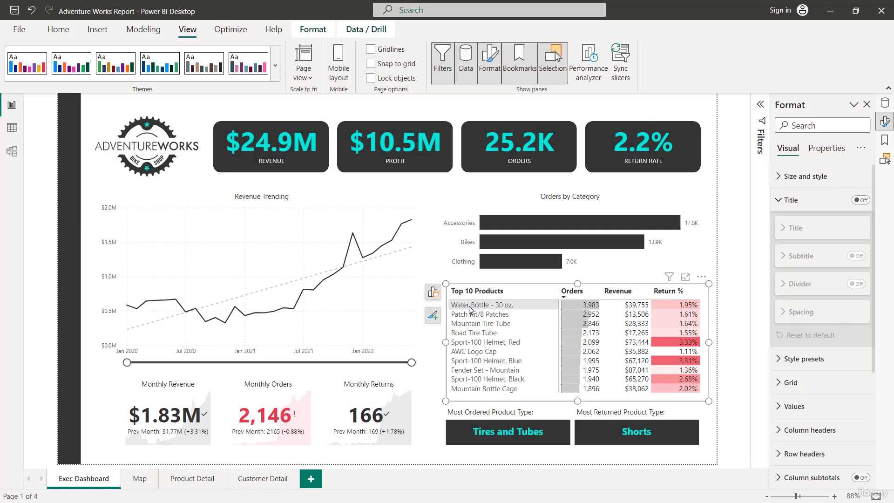
pyautogui.moveTo(525, 383)
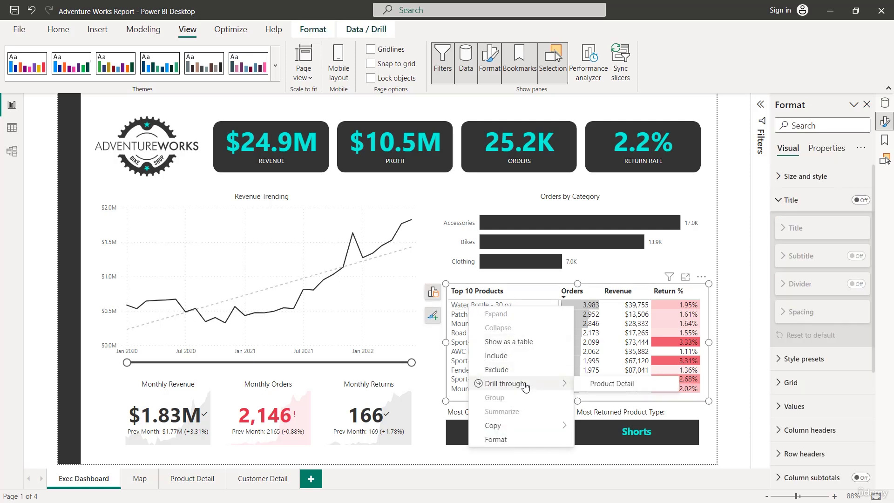
pyautogui.click(642, 388)
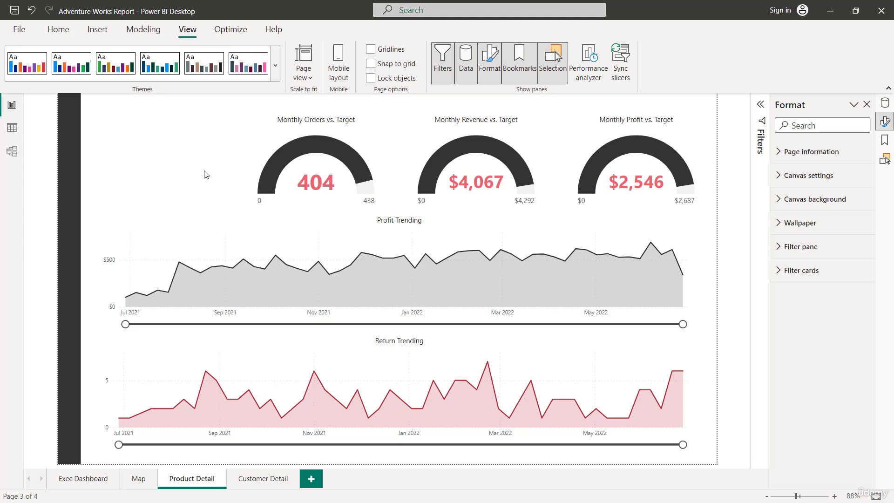
# Insert a card visual about 235 wide and place it beside the Monthly Orders gauge, in the deleted slicer's spot.
pyautogui.click(98, 31)
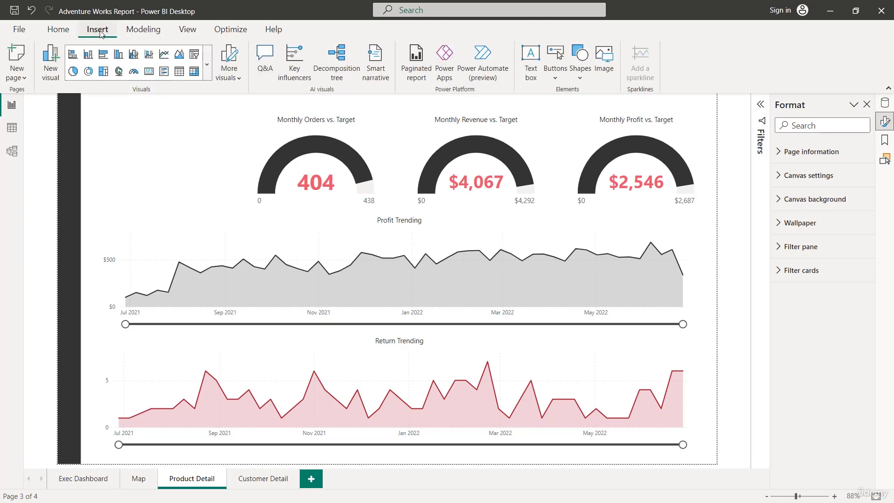
pyautogui.click(149, 71)
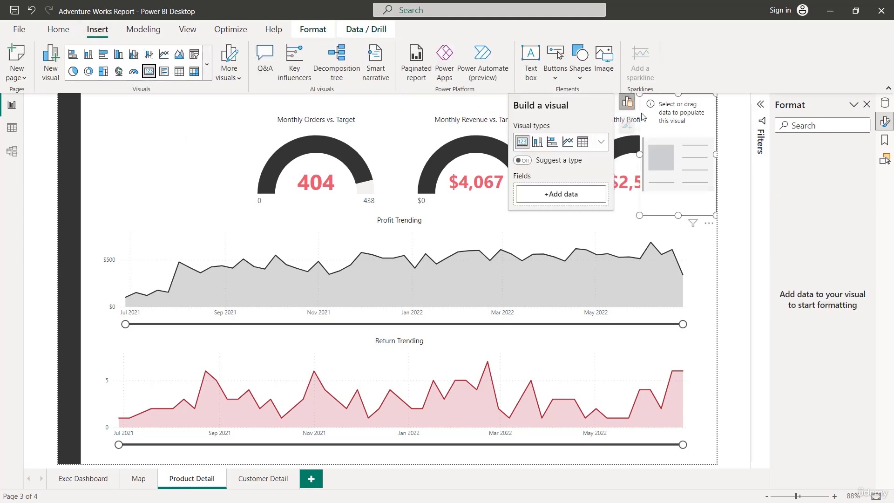
pyautogui.moveTo(643, 116); pyautogui.dragTo(112, 130)
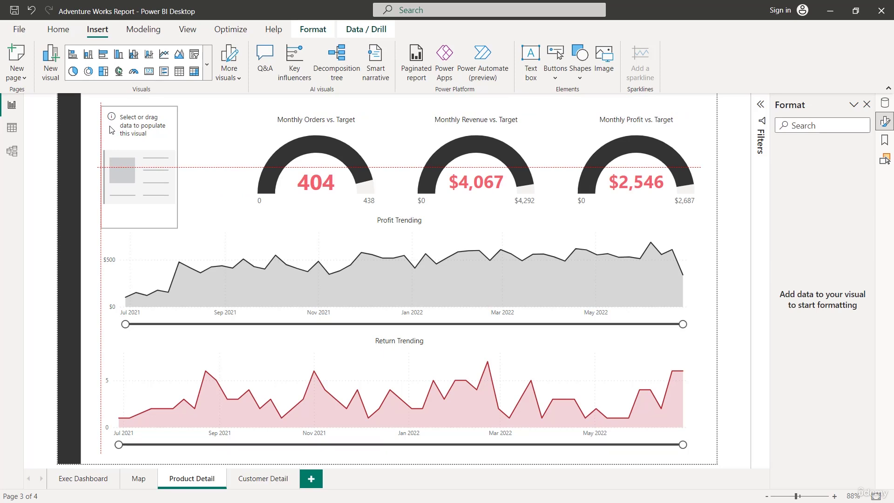
pyautogui.moveTo(177, 228); pyautogui.dragTo(221, 167)
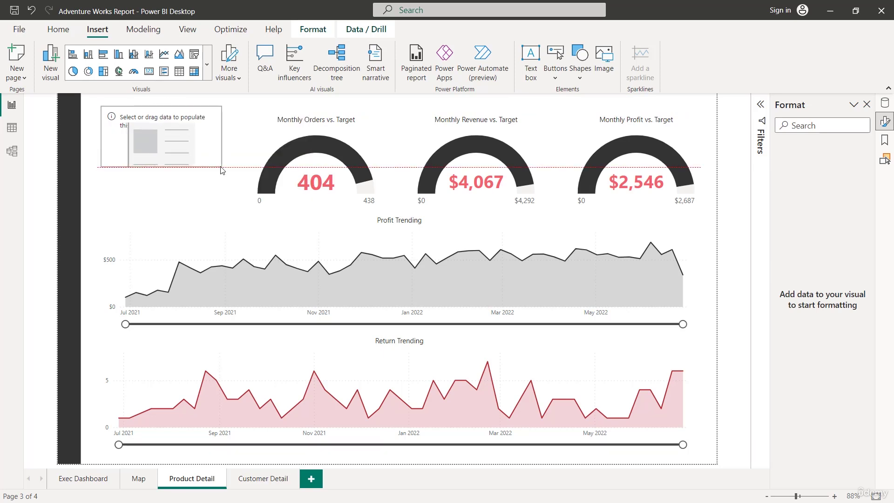
pyautogui.moveTo(179, 117); pyautogui.dragTo(181, 136)
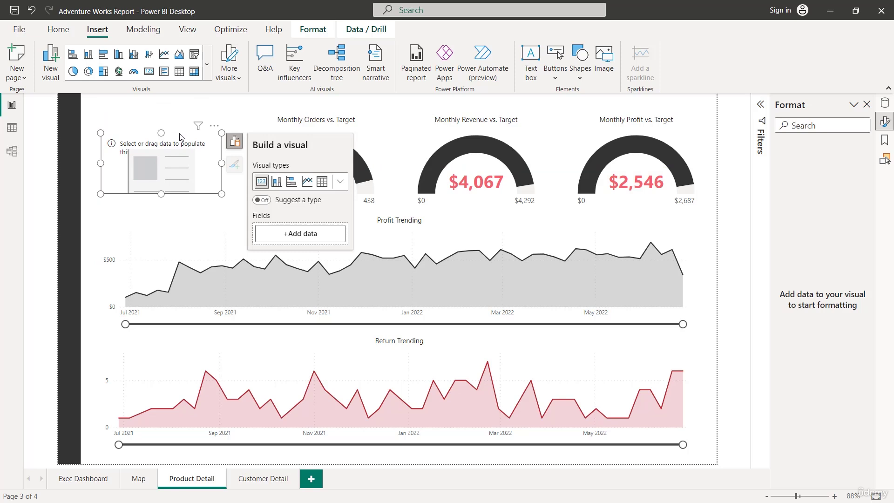
# Populate the new card with ProductName from Product Lookup and turn off its category label.
pyautogui.click(286, 235)
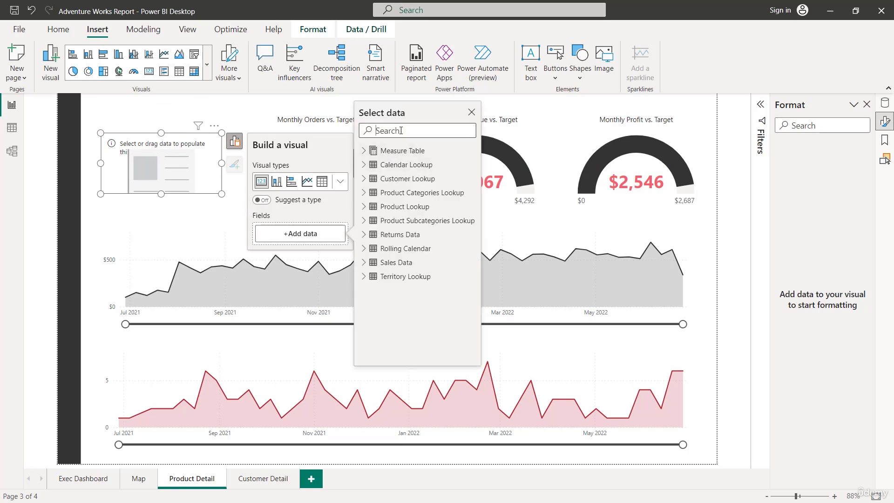
pyautogui.write('product')
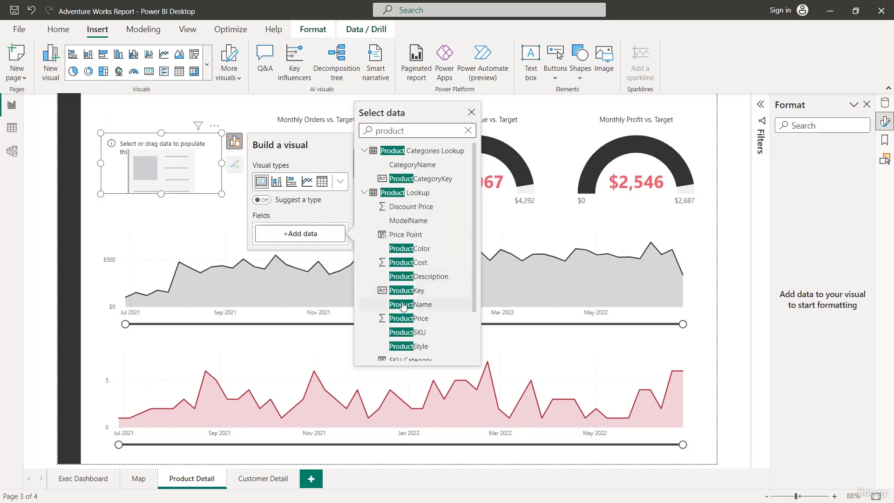
pyautogui.click(403, 304)
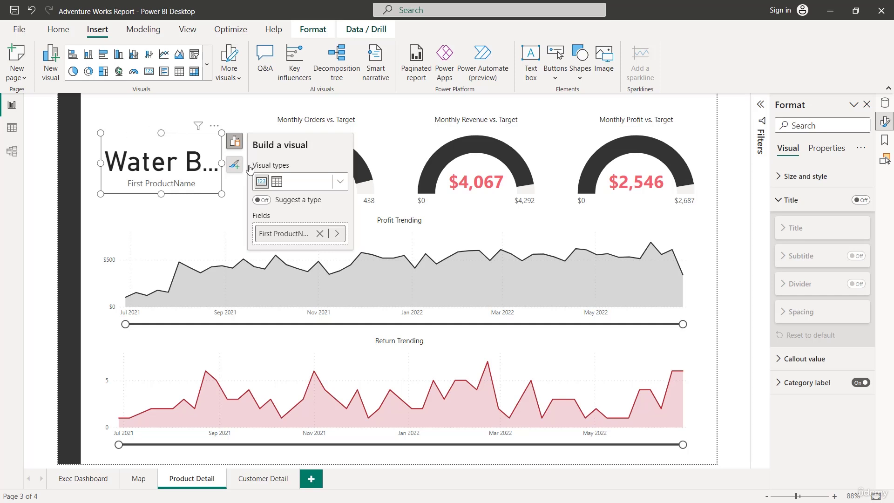
pyautogui.click(792, 201)
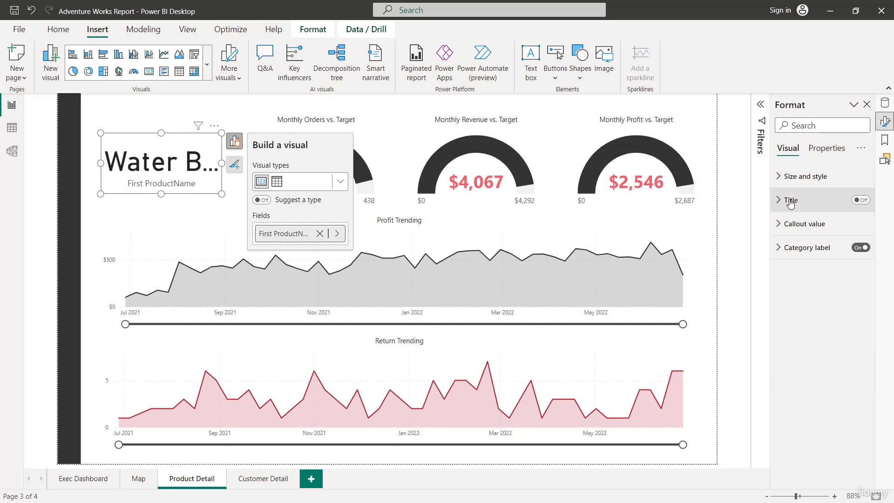
pyautogui.click(861, 247)
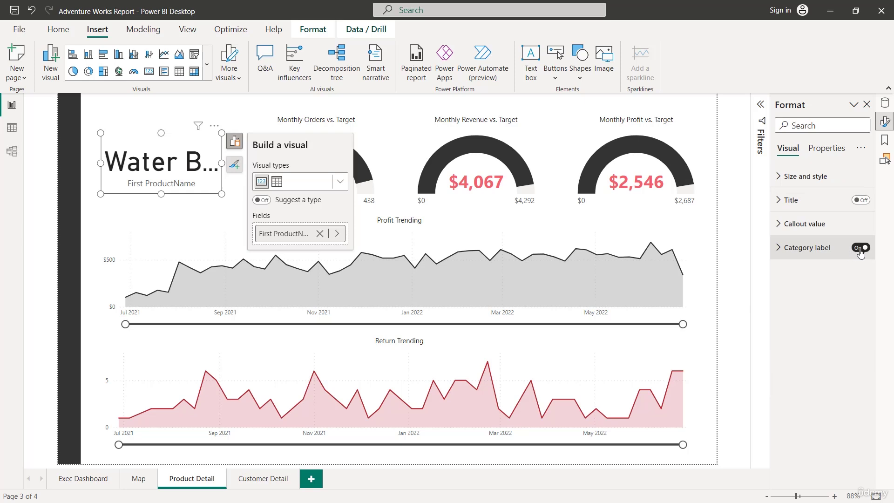
# Format the card's callout value in Segoe UI Bold, size 22, with white text.
pyautogui.click(817, 224)
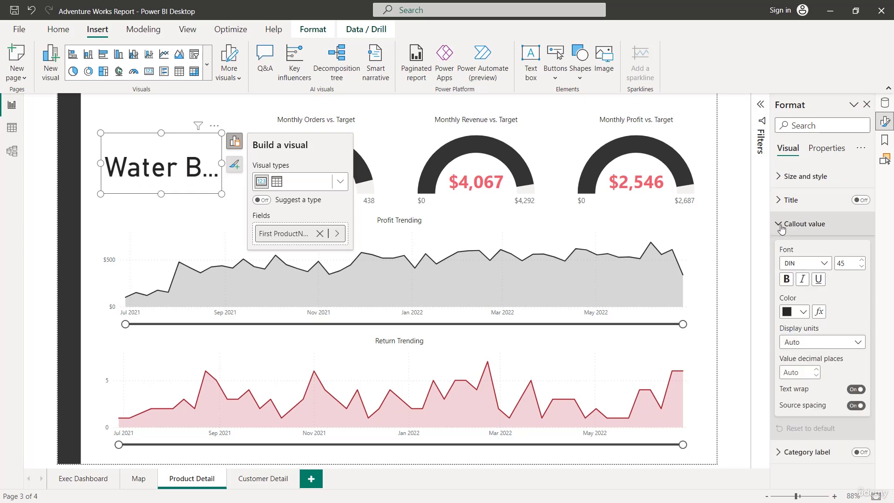
pyautogui.click(824, 263)
pyautogui.scroll(-5, 810, 326)
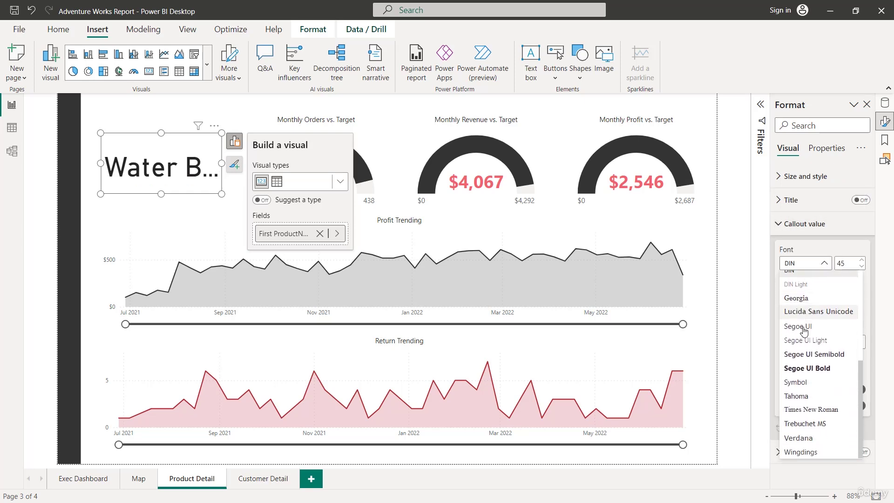
pyautogui.click(807, 369)
pyautogui.moveTo(853, 264); pyautogui.dragTo(835, 267)
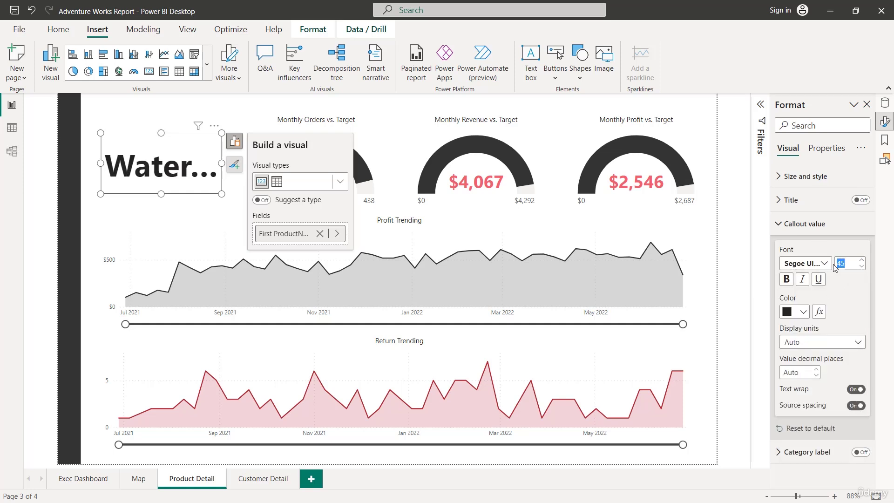
pyautogui.write('22')
pyautogui.press('Return')
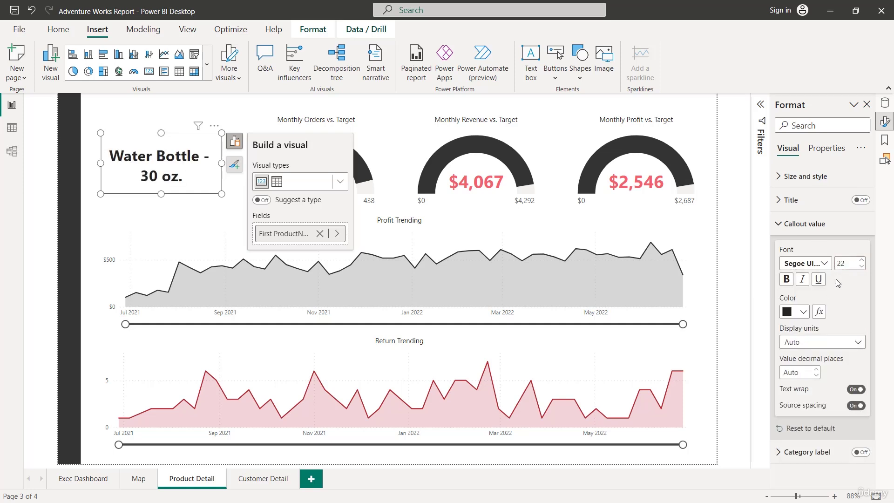
pyautogui.click(798, 312)
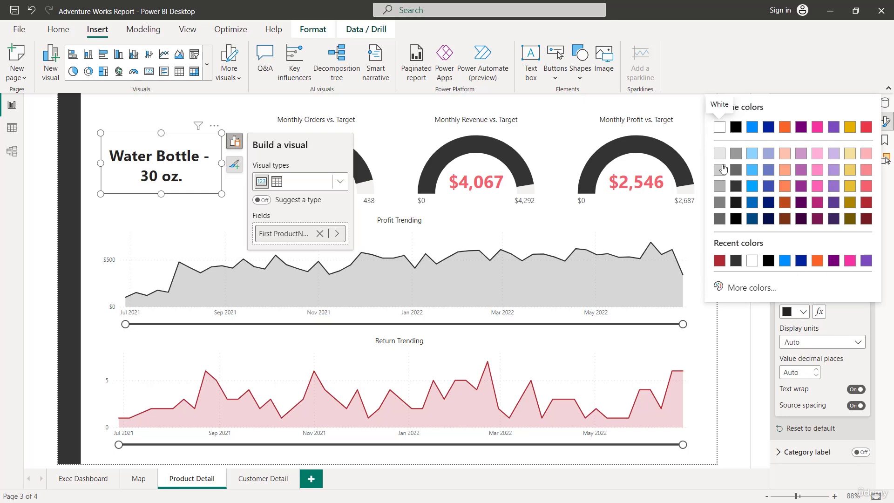
pyautogui.click(721, 132)
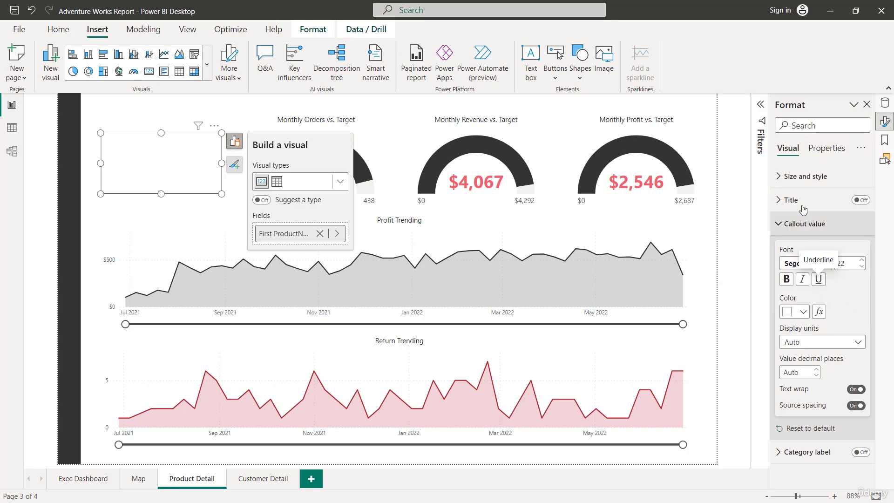
# Set the product name card's background to dark gray and deselect the card.
pyautogui.click(793, 183)
pyautogui.scroll(-3, 803, 261)
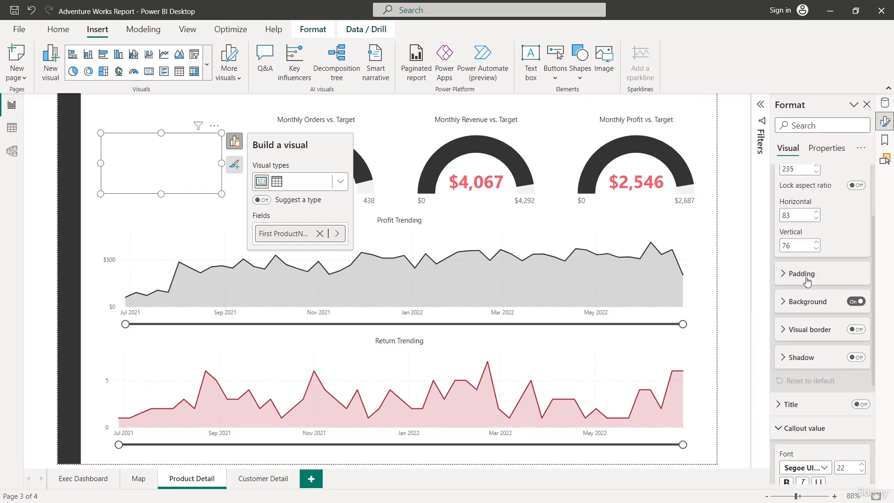
pyautogui.click(798, 302)
pyautogui.click(800, 332)
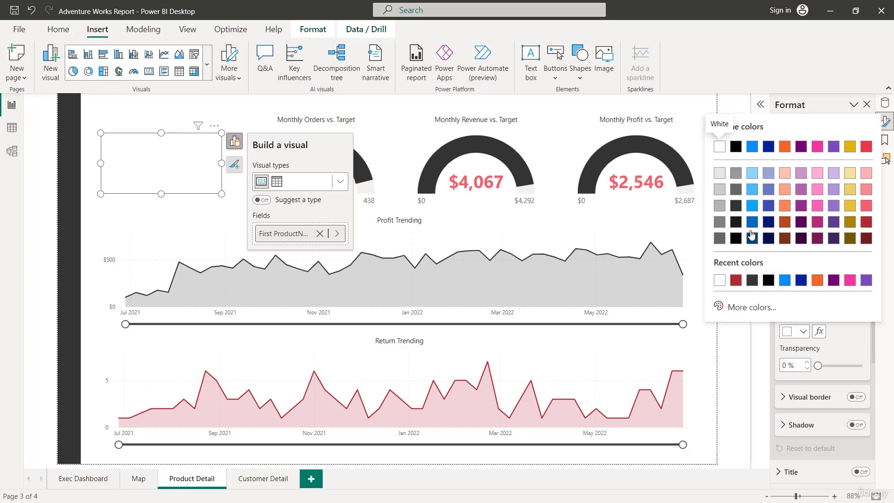
pyautogui.click(737, 207)
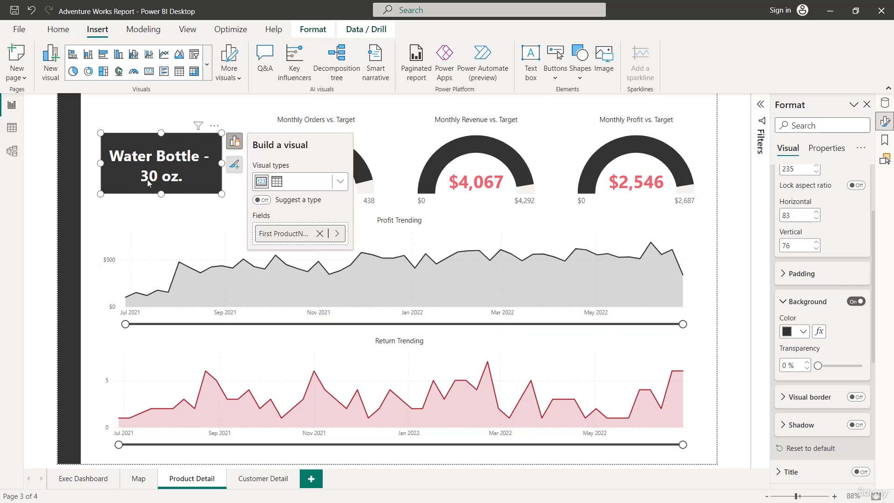
pyautogui.click(132, 118)
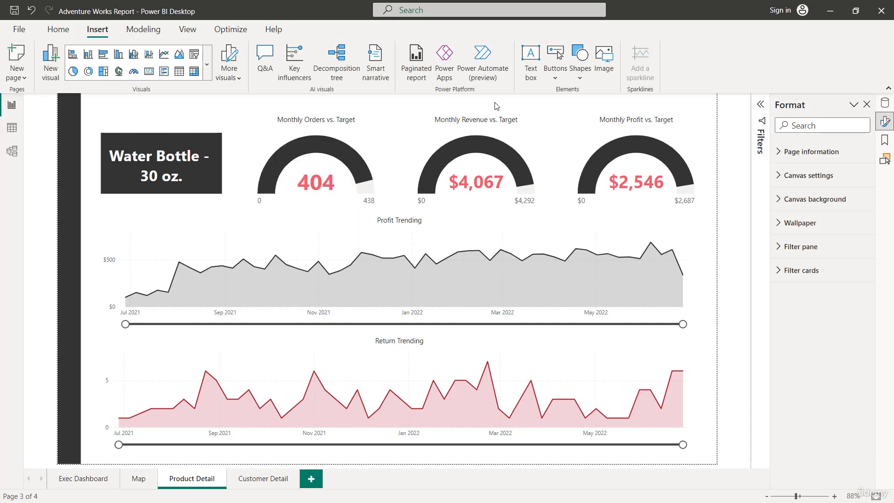
# Add a text box reading "Selected Product:", shrink it to fit the text, and place it directly above the product name card.
pyautogui.click(531, 59)
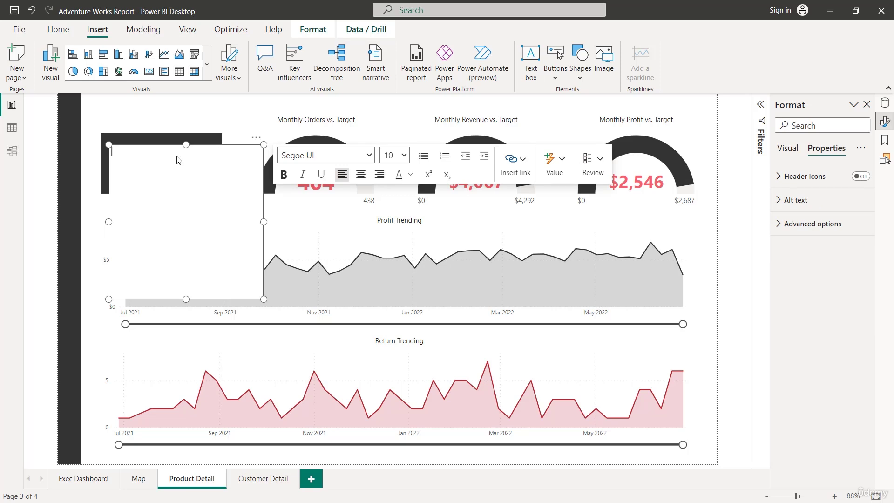
pyautogui.write('Selected Product:')
pyautogui.moveTo(262, 297); pyautogui.dragTo(178, 156)
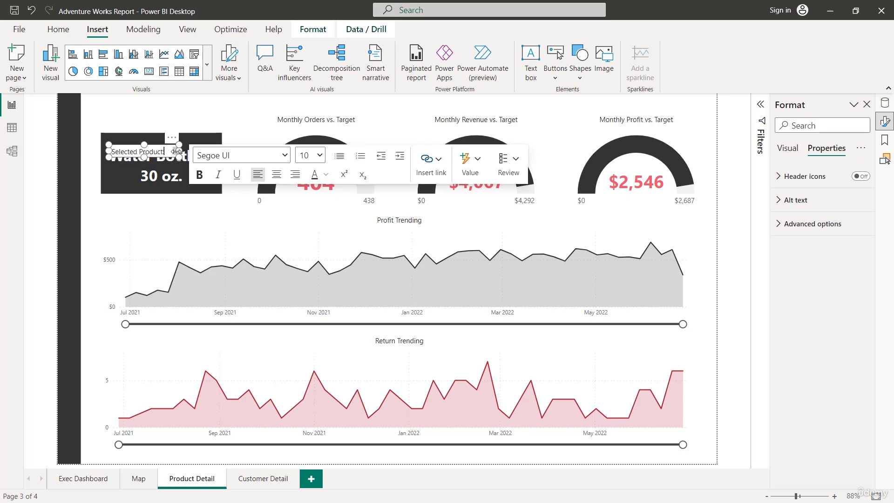
pyautogui.moveTo(178, 142); pyautogui.dragTo(170, 118)
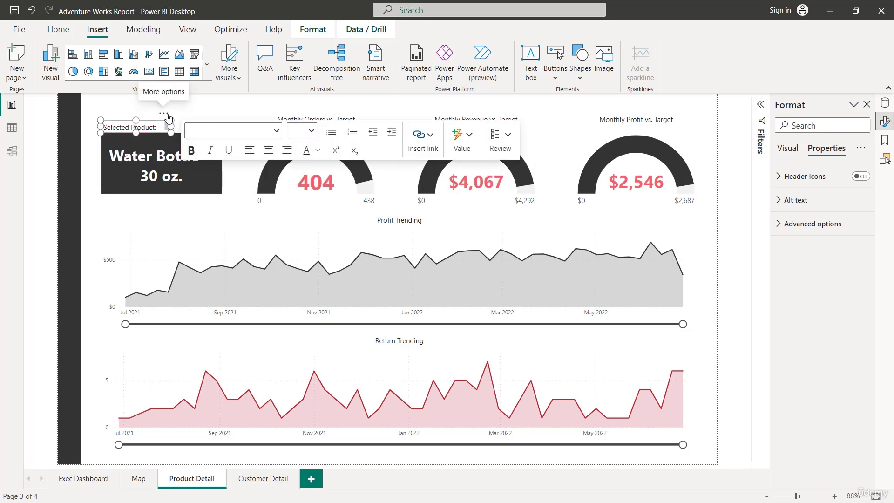
# Select the "Selected Product:" label together with the product name card and nudge both slightly upward.
pyautogui.click(120, 161)
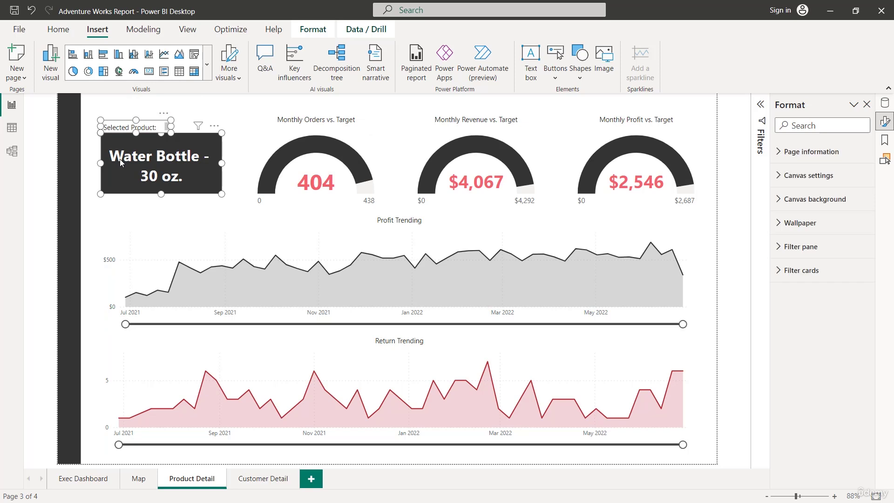
pyautogui.click(120, 161)
pyautogui.press('Up')
pyautogui.press('Up')
pyautogui.press('Up')
pyautogui.press('Up')
pyautogui.press('Up')
pyautogui.press('Up')
pyautogui.press('Up')
pyautogui.press('Up')
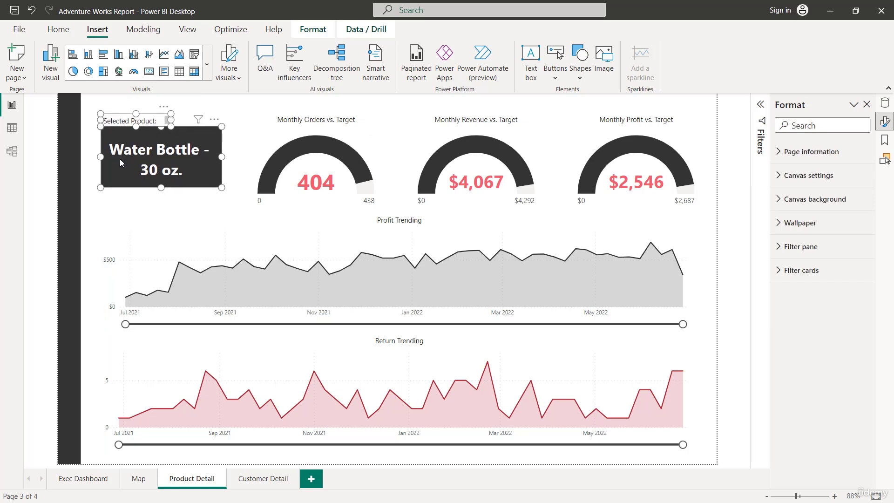
# Fine-tune the shared vertical position of the "Selected Product:" label and product name card, leaving the card at about 60, and deselect both.
pyautogui.press('Down')
pyautogui.press('Down')
pyautogui.press('Down')
pyautogui.press('Down')
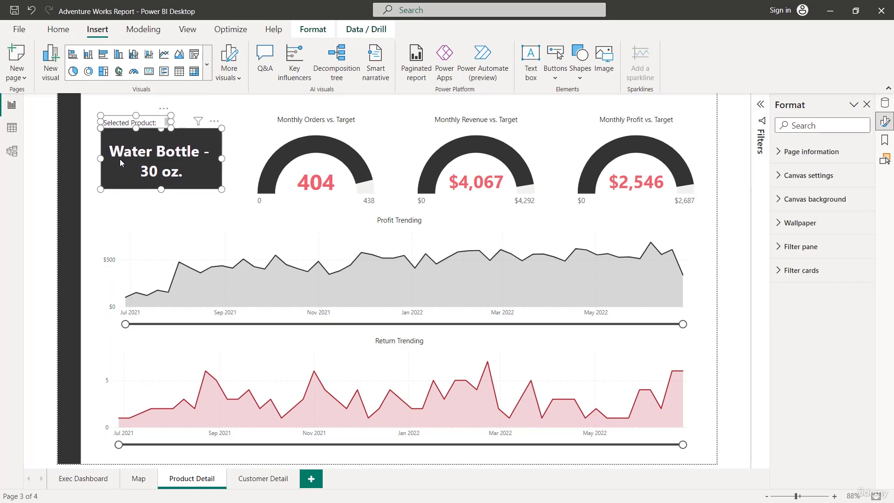
pyautogui.press('Up')
pyautogui.press('Up')
pyautogui.press('Up')
pyautogui.press('Up')
pyautogui.press('Up')
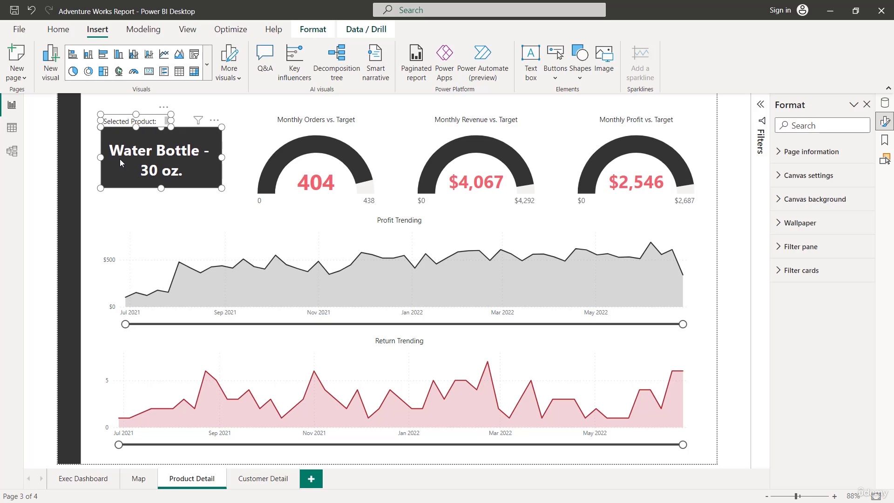
pyautogui.press('Up')
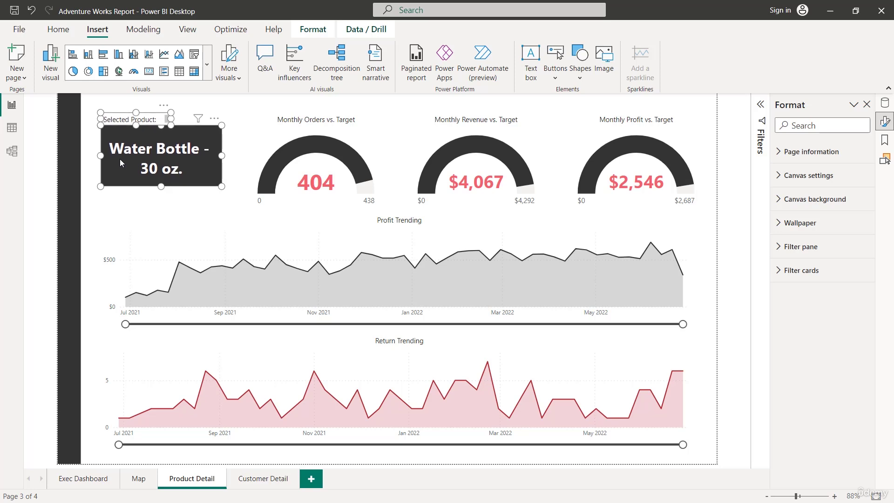
pyautogui.press('Up')
pyautogui.click(134, 188)
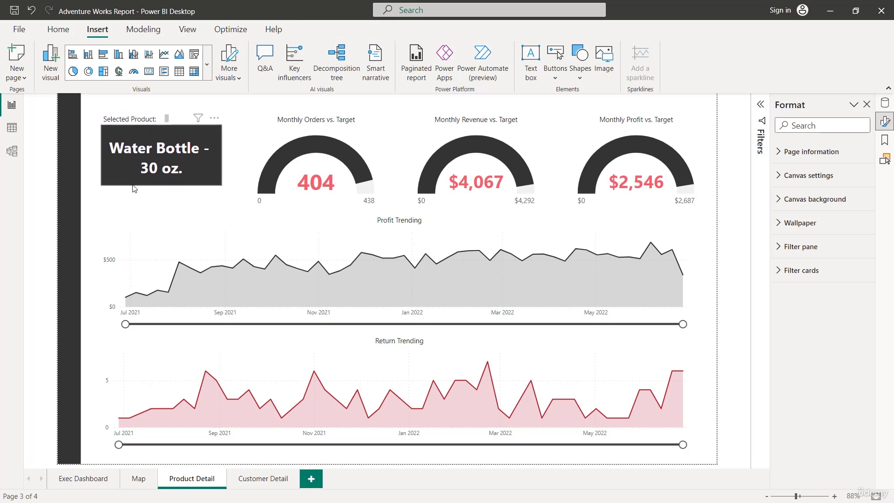
# Extend the product name card downward to a height of about 118 and deselect it.
pyautogui.click(159, 185)
pyautogui.moveTo(159, 185); pyautogui.dragTo(162, 194)
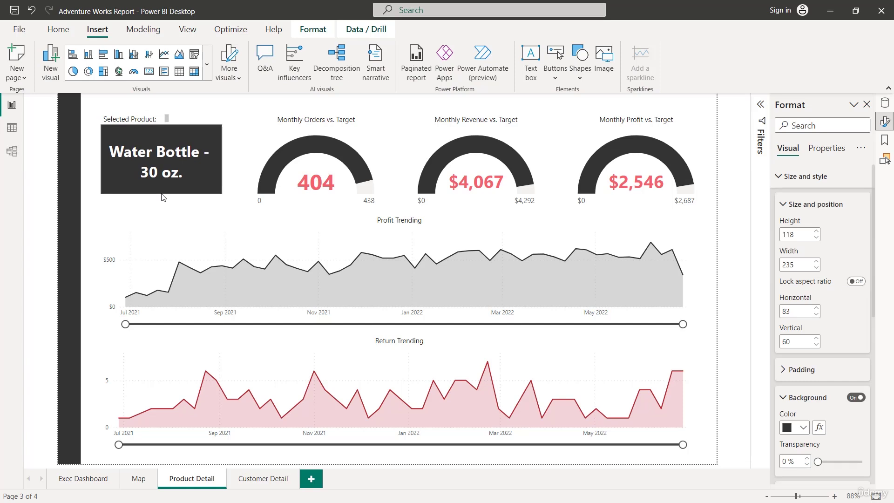
pyautogui.click(164, 207)
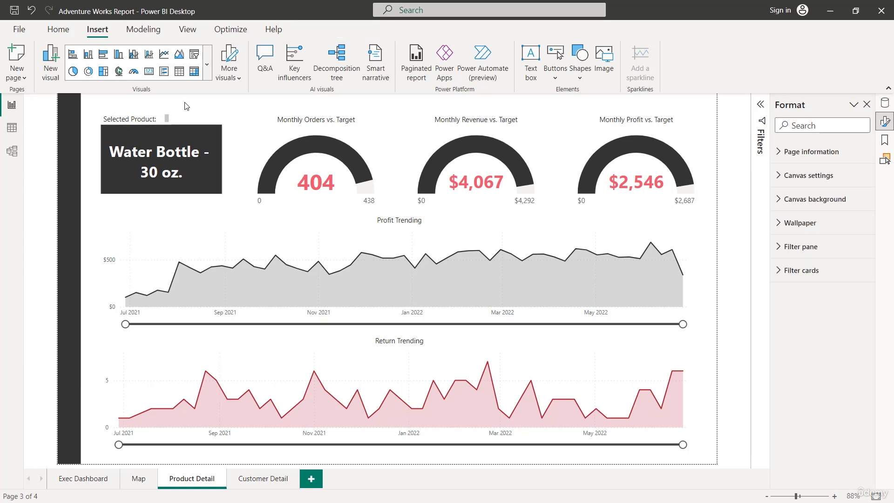
# Turn off the "Selected Product:" text box's background and lower the box so its text sits just above the product name card.
pyautogui.click(155, 120)
pyautogui.click(159, 109)
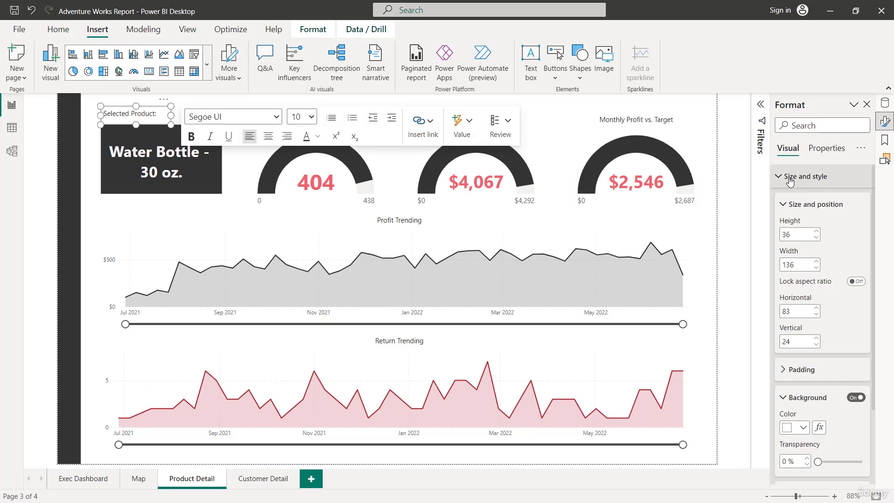
pyautogui.click(855, 397)
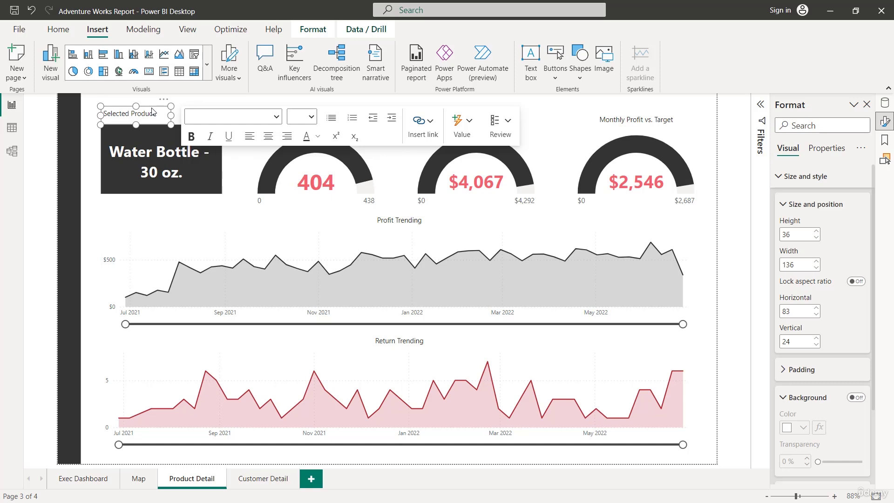
pyautogui.moveTo(152, 109); pyautogui.dragTo(152, 111)
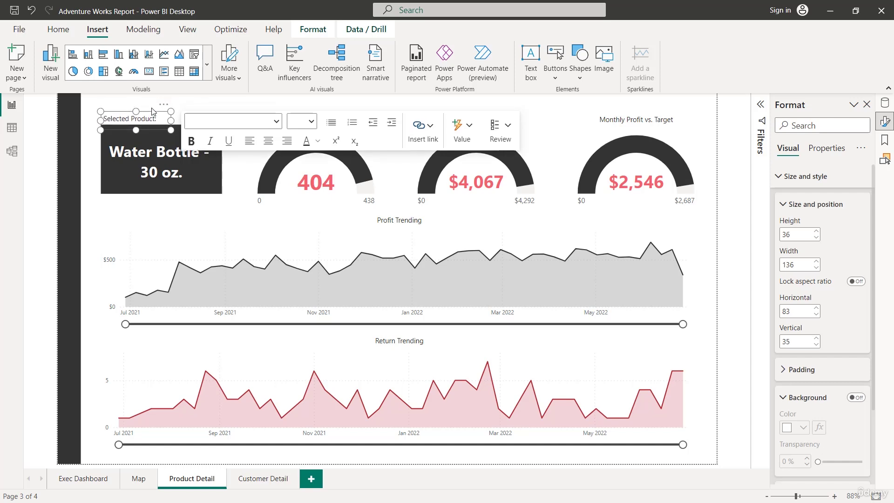
pyautogui.click(92, 122)
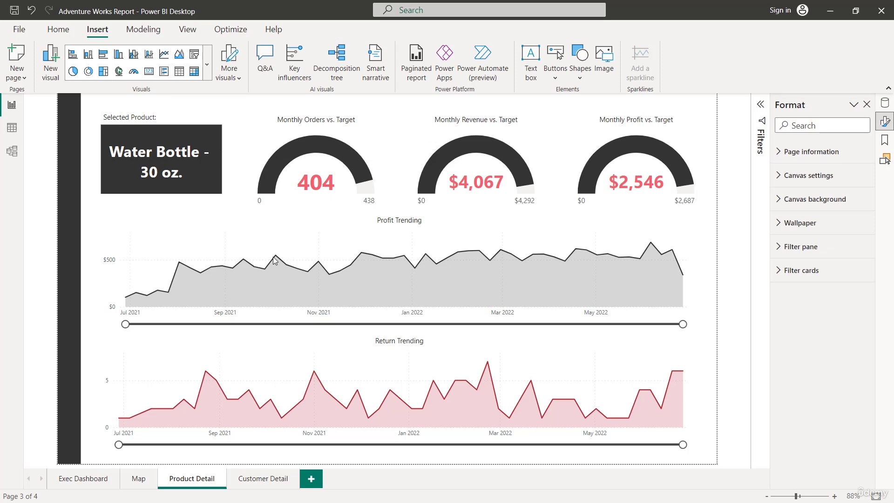
# Drill through to Product Detail from Road Tire Tube in the Exec Dashboard's Top 10 Products table.
pyautogui.click(87, 480)
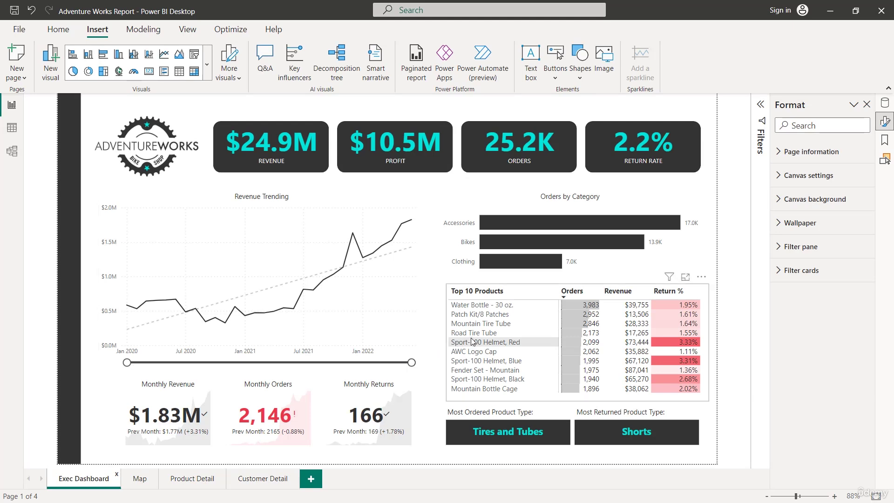
pyautogui.rightClick(478, 335)
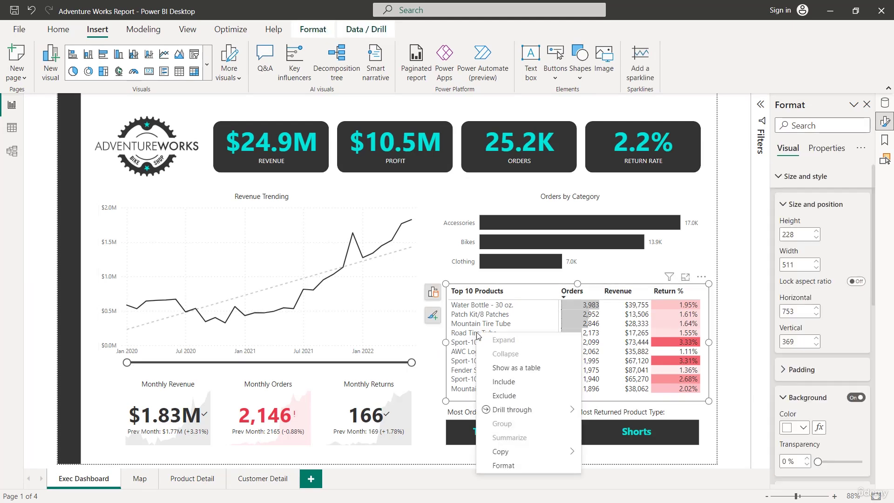
pyautogui.moveTo(489, 409)
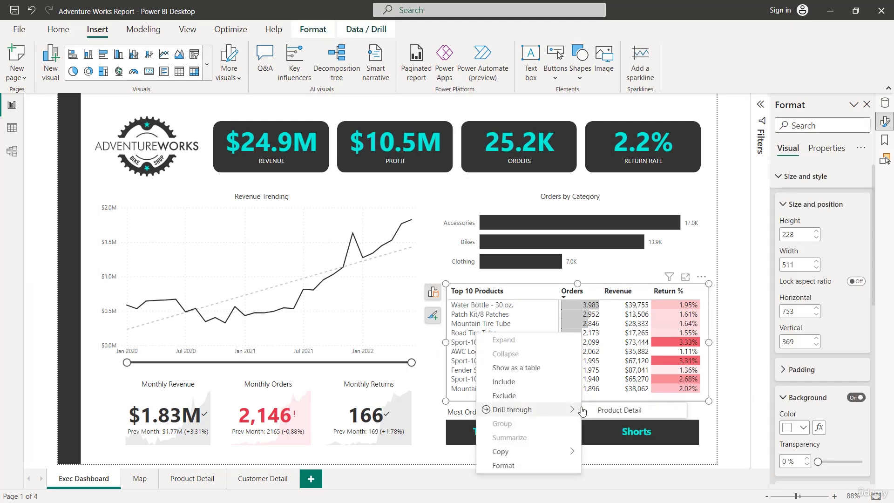
pyautogui.click(605, 412)
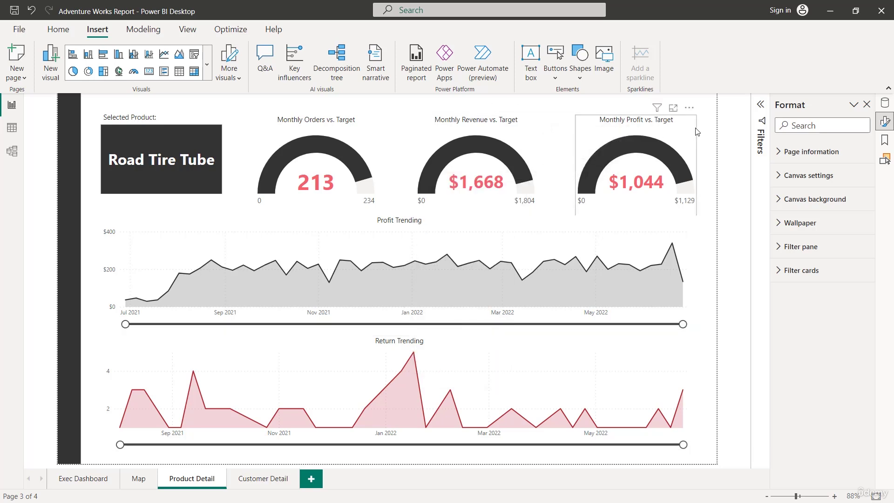
# Shift the Monthly Profit gauge left to horizontal position 983 and distribute the three gauges horizontally.
pyautogui.moveTo(690, 131); pyautogui.dragTo(681, 132)
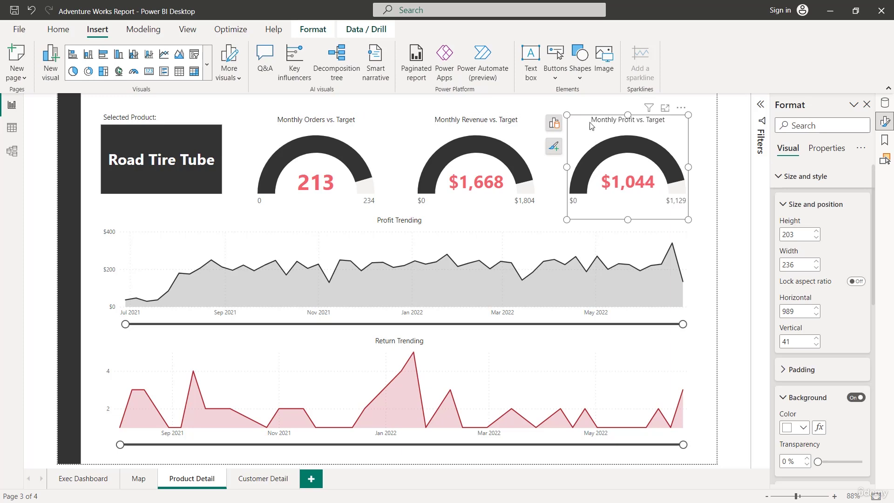
pyautogui.moveTo(582, 120); pyautogui.dragTo(579, 118)
pyautogui.keyDown('ctrl'); pyautogui.click(418, 140); pyautogui.keyUp('ctrl')
pyautogui.keyDown('ctrl'); pyautogui.click(364, 146); pyautogui.keyUp('ctrl')
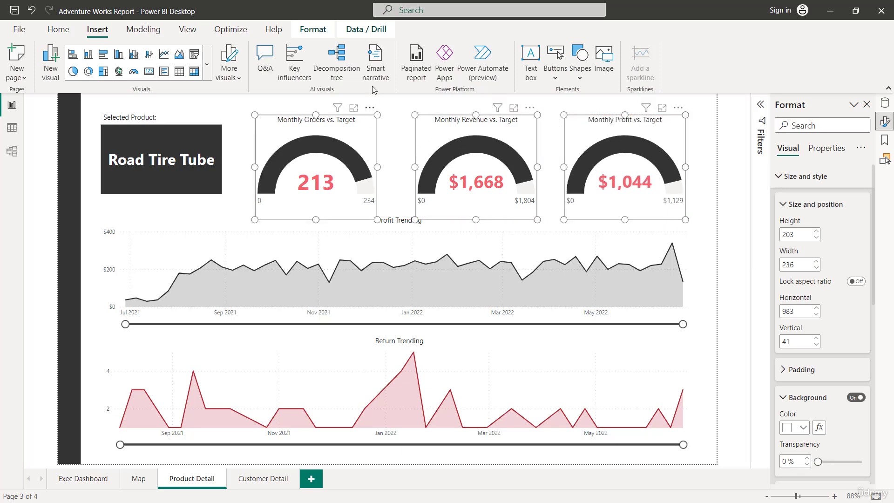
pyautogui.click(313, 29)
pyautogui.click(251, 70)
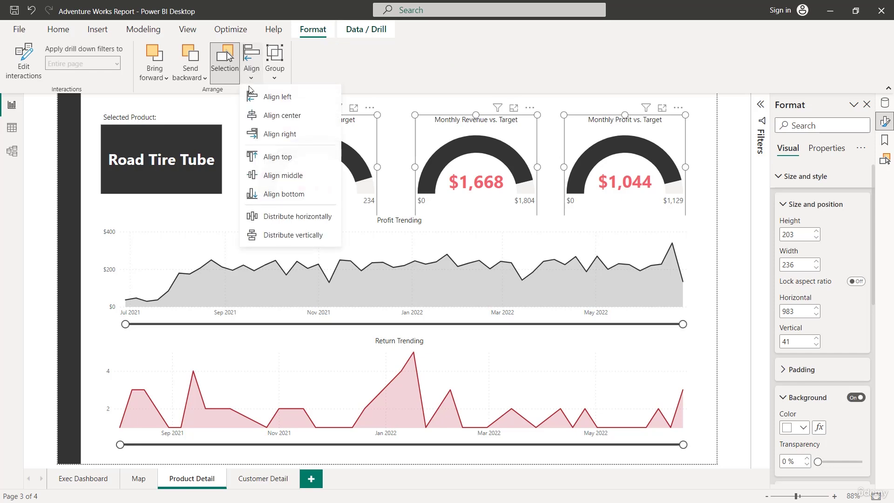
pyautogui.click(301, 216)
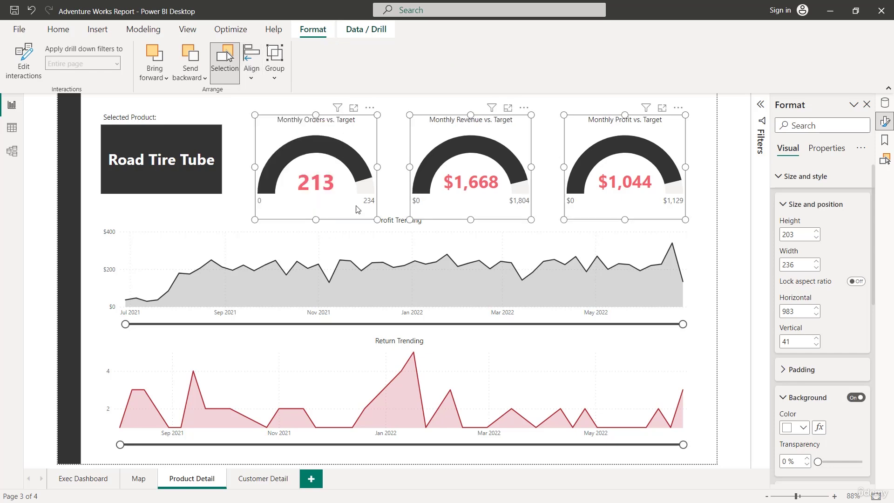
pyautogui.click(703, 241)
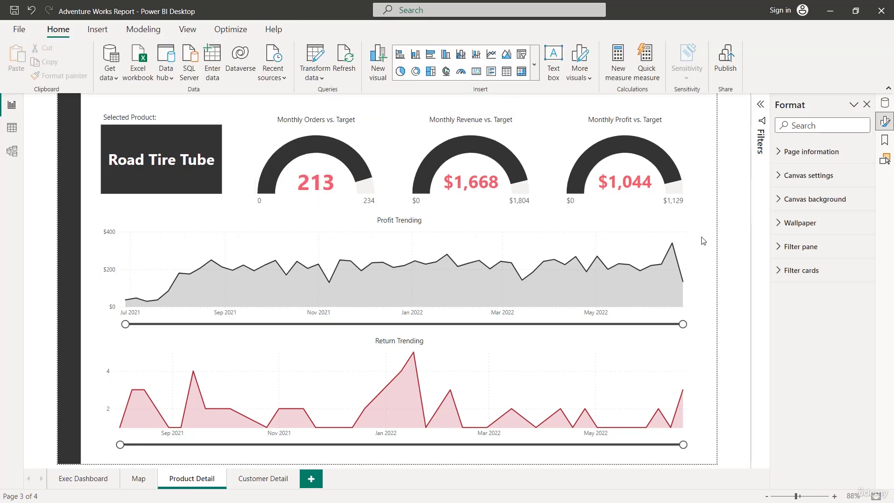